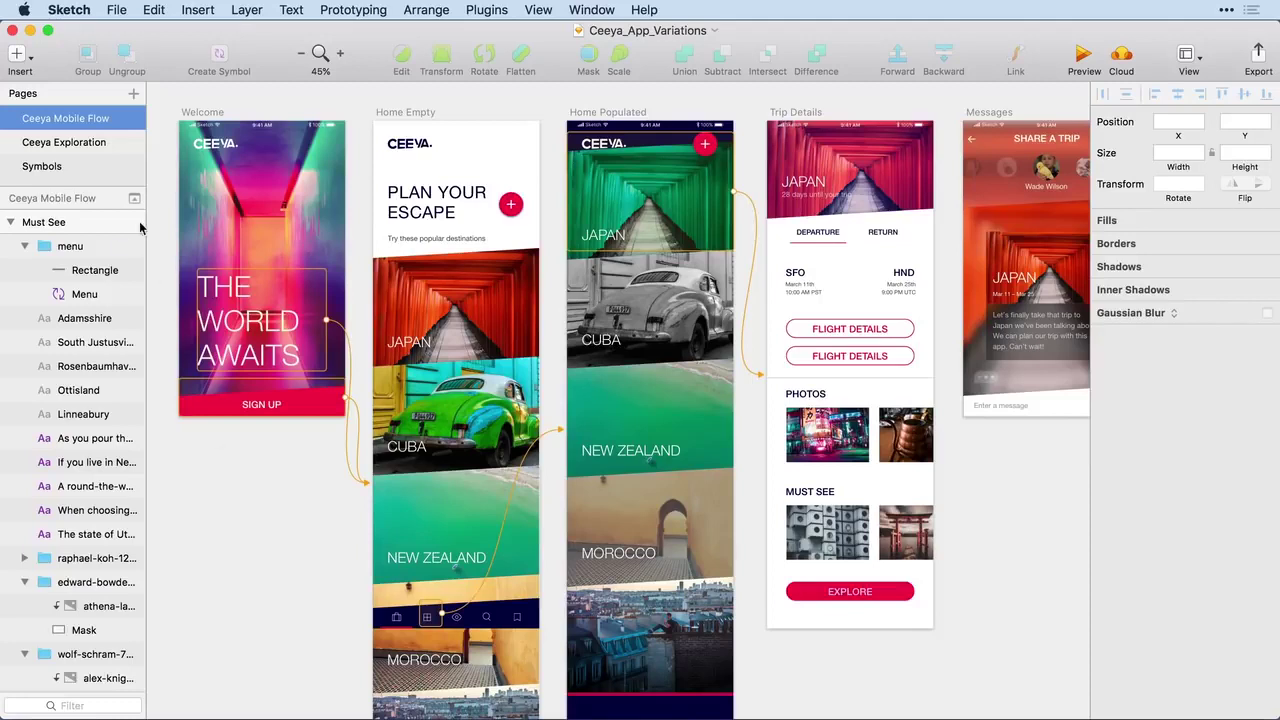
- Review the Ceeya Exploration and Symbols pages, then return to the Ceeya Mobile Flow page
left_click(88, 144)
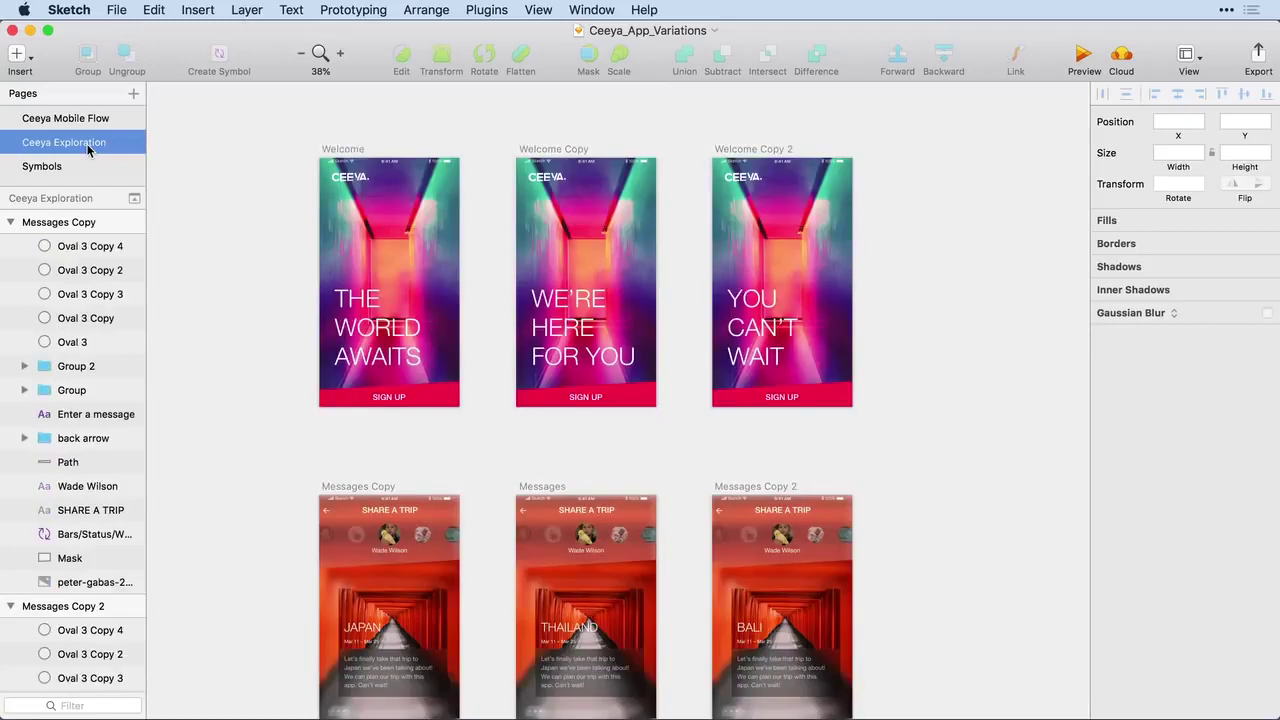
left_click(59, 170)
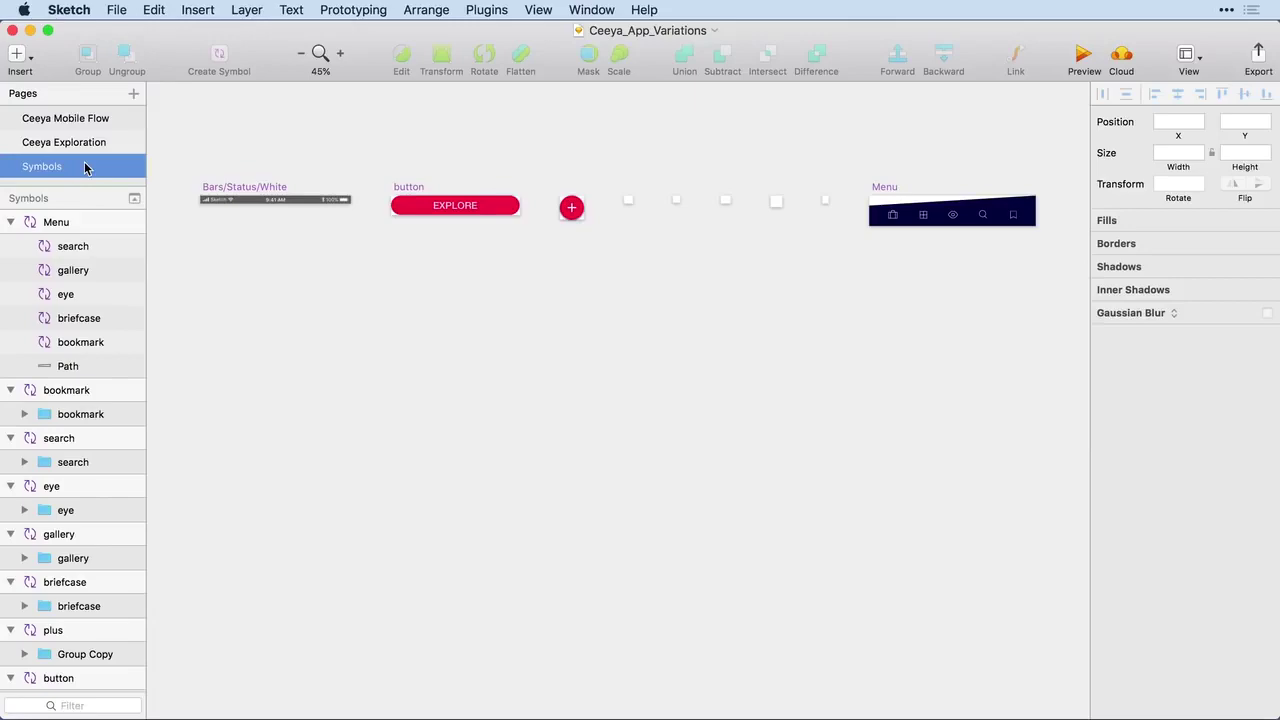
left_click(108, 121)
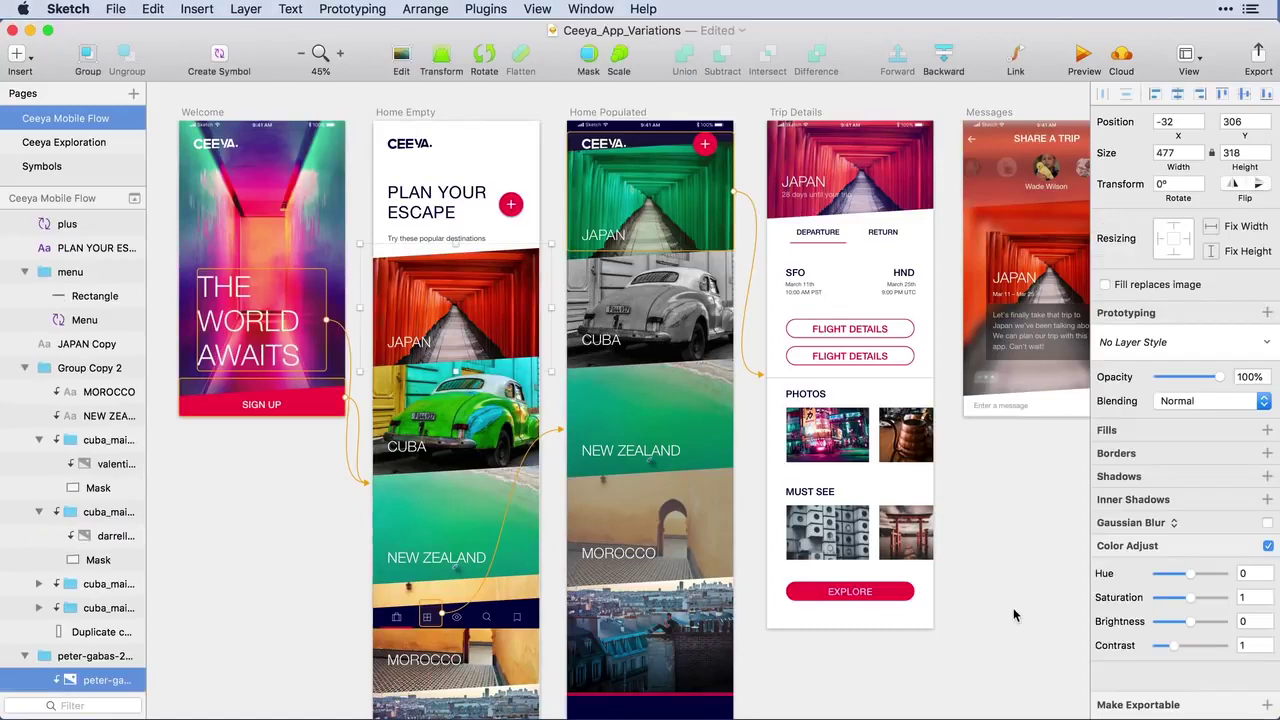
- Inspect the shadow settings and shadow color of the plus button's inner group on the Home Populated artboard
left_click(706, 146)
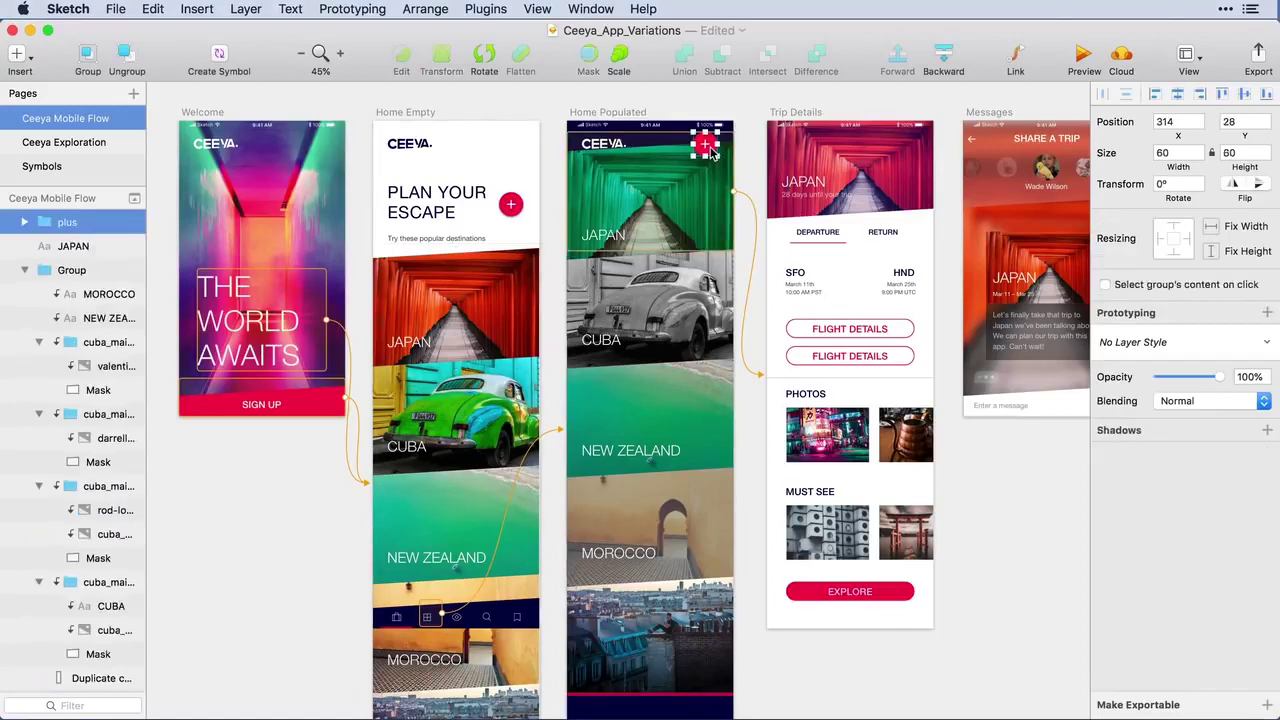
double_click(710, 150)
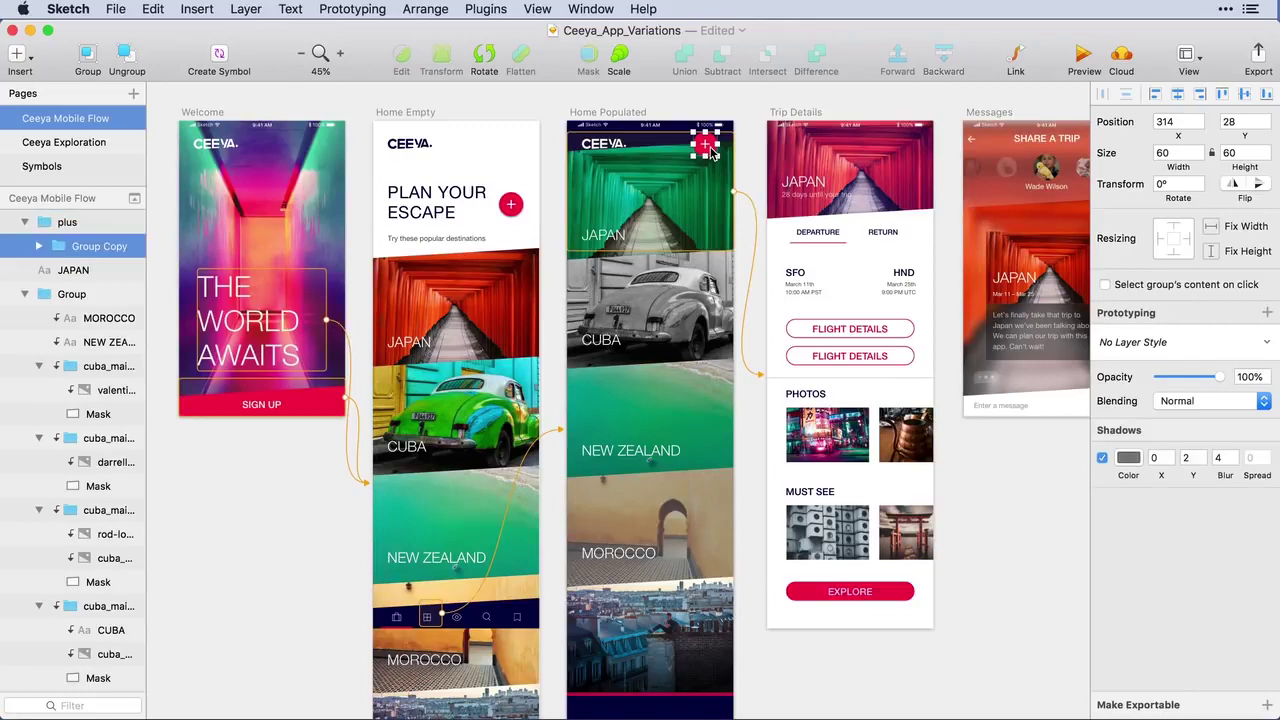
left_click(1129, 459)
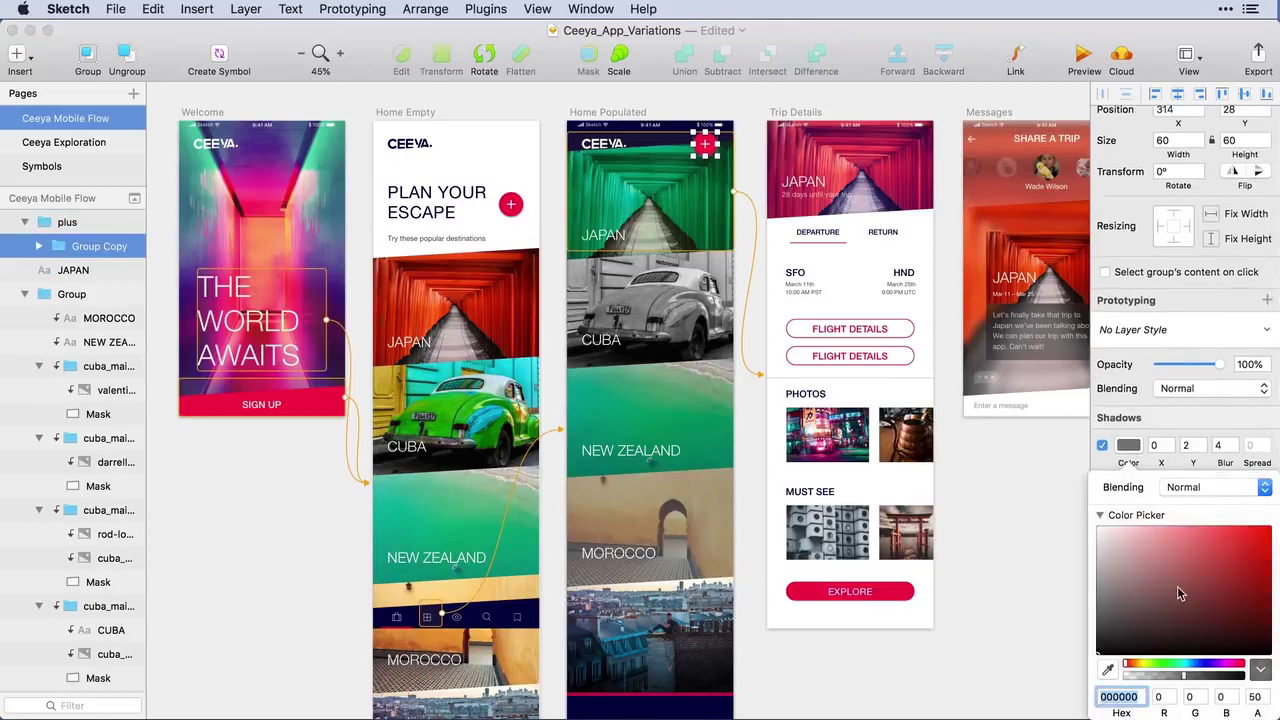
scroll(1178, 593, "down", 3)
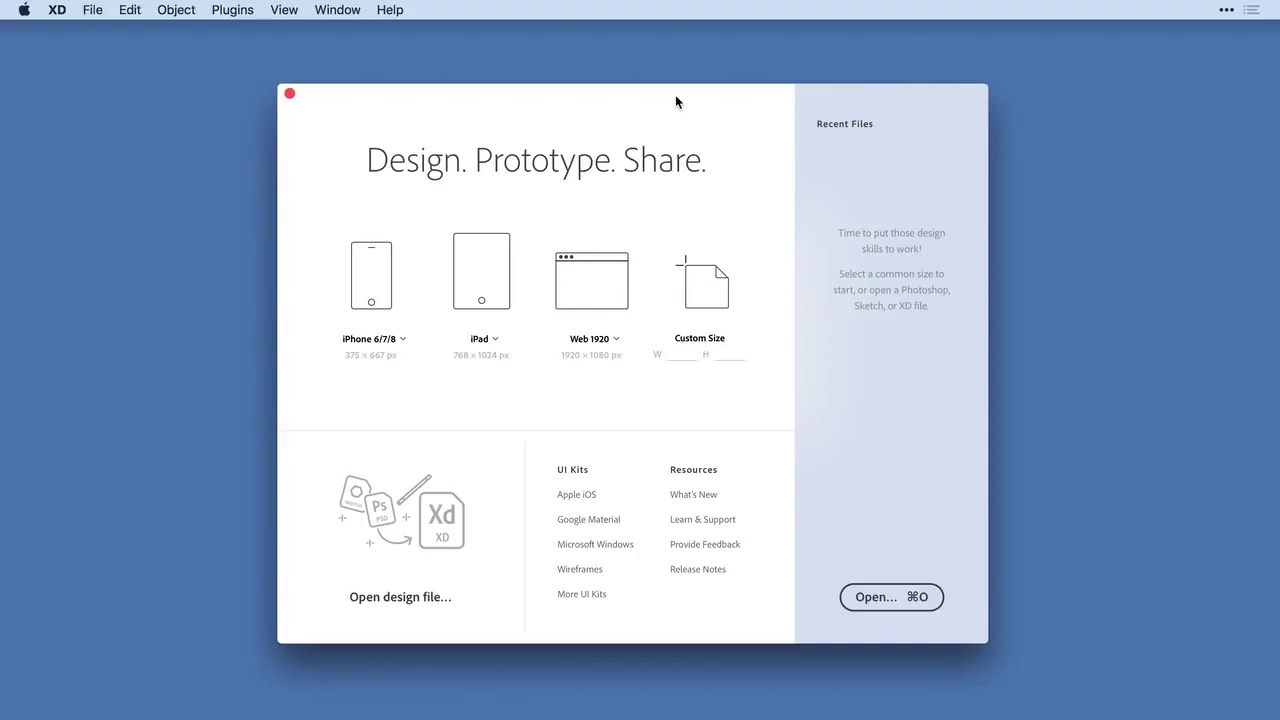
- Switch to Adobe XD and open the Sketch file Ceeya_App_Variations from the Conversion Ps Sketch folder
left_click(866, 597)
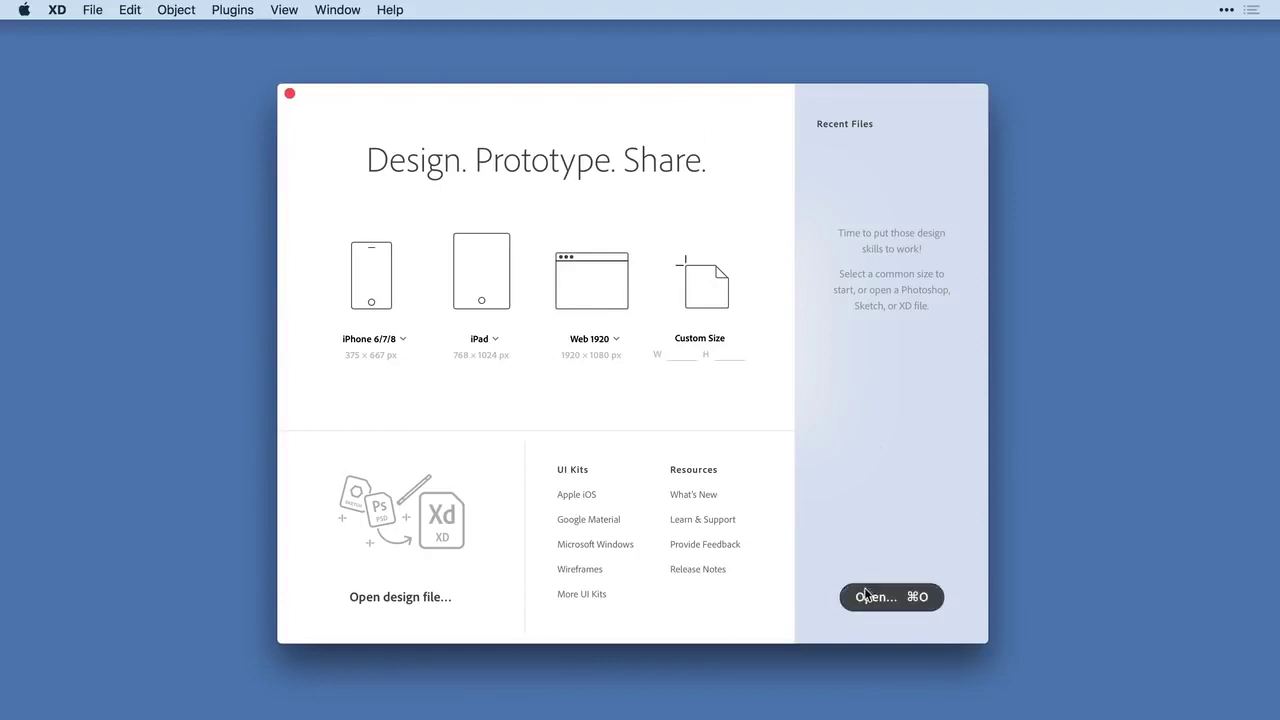
left_click(403, 194)
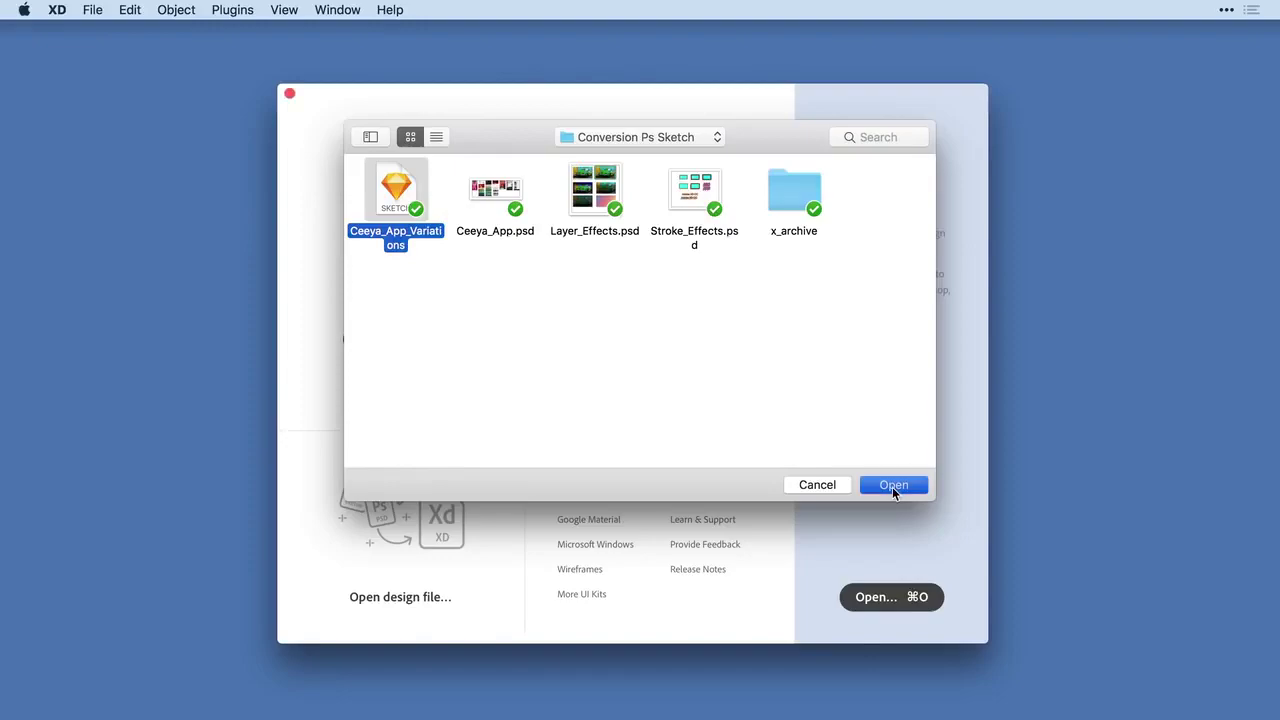
left_click(892, 486)
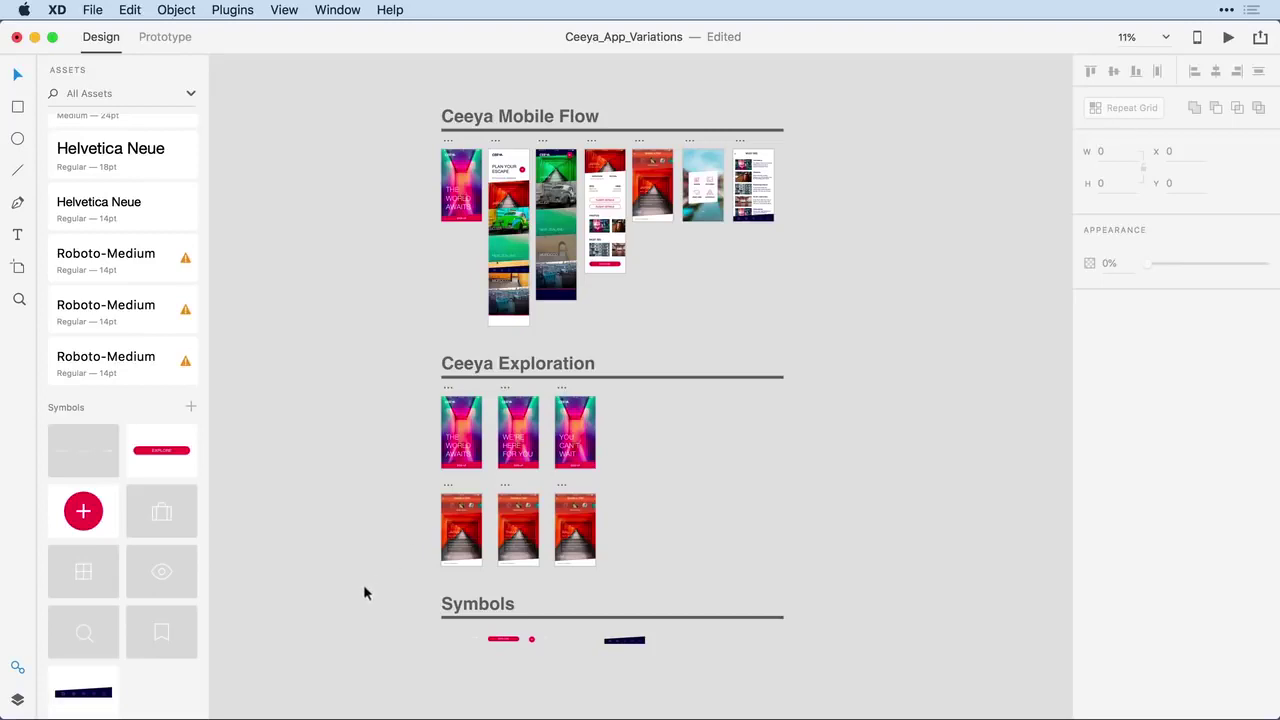
- Delete the whole Symbols section, including its heading and symbol items, from below Ceeya Exploration
left_click_drag(364, 592, 830, 671)
key("Delete")
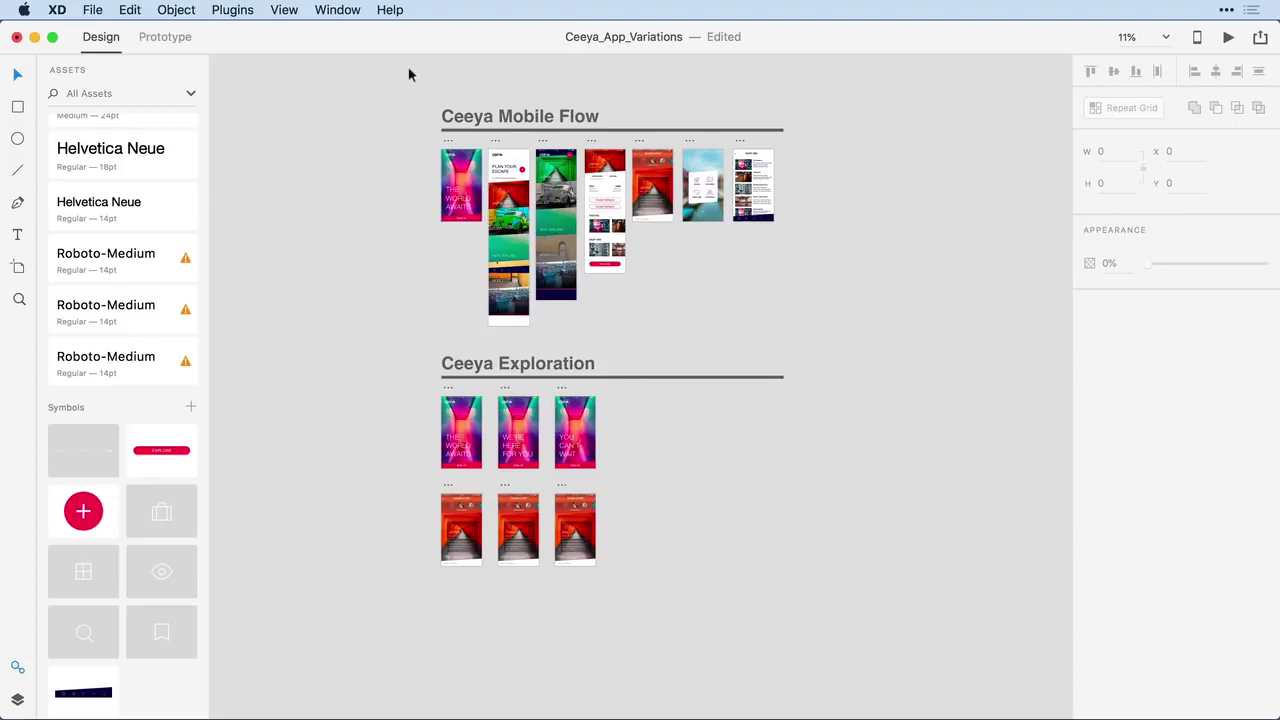
- Examine the prototype connections between the Ceeya Mobile Flow artboards, then return to Design mode
left_click_drag(412, 95, 796, 340)
scroll(765, 463, "down", 2)
left_click_drag(729, 457, 709, 414)
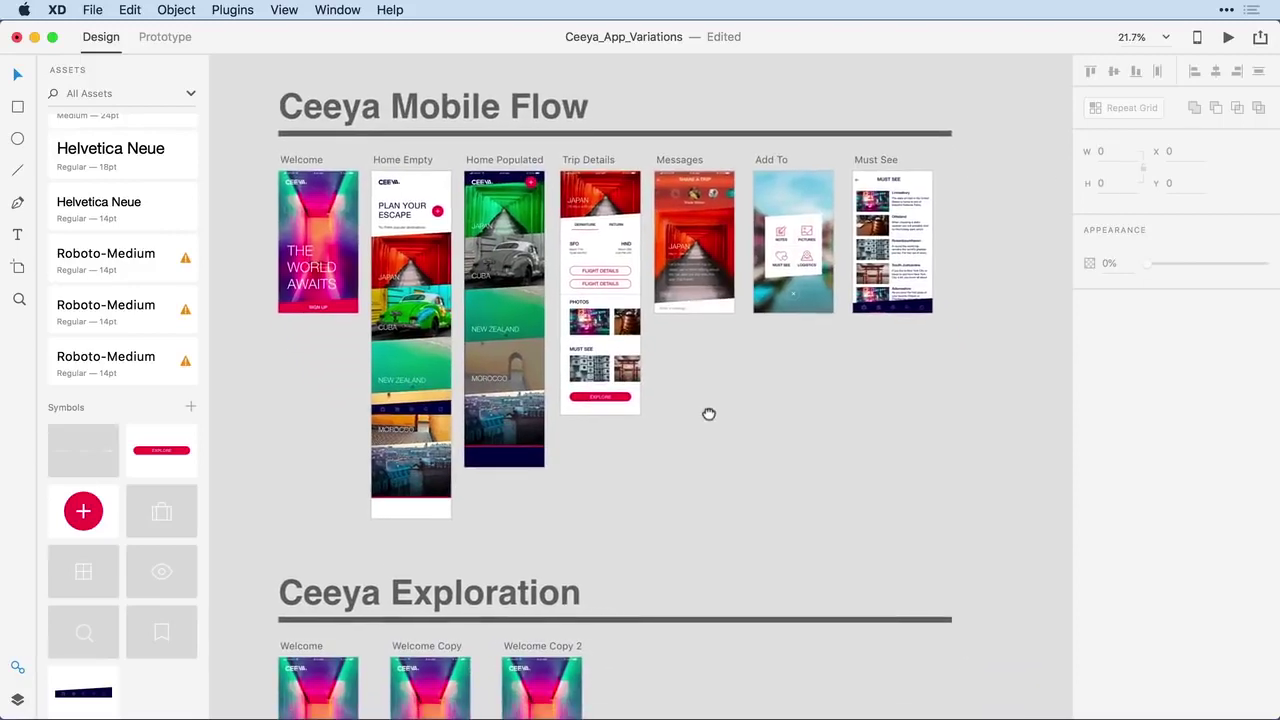
left_click(177, 37)
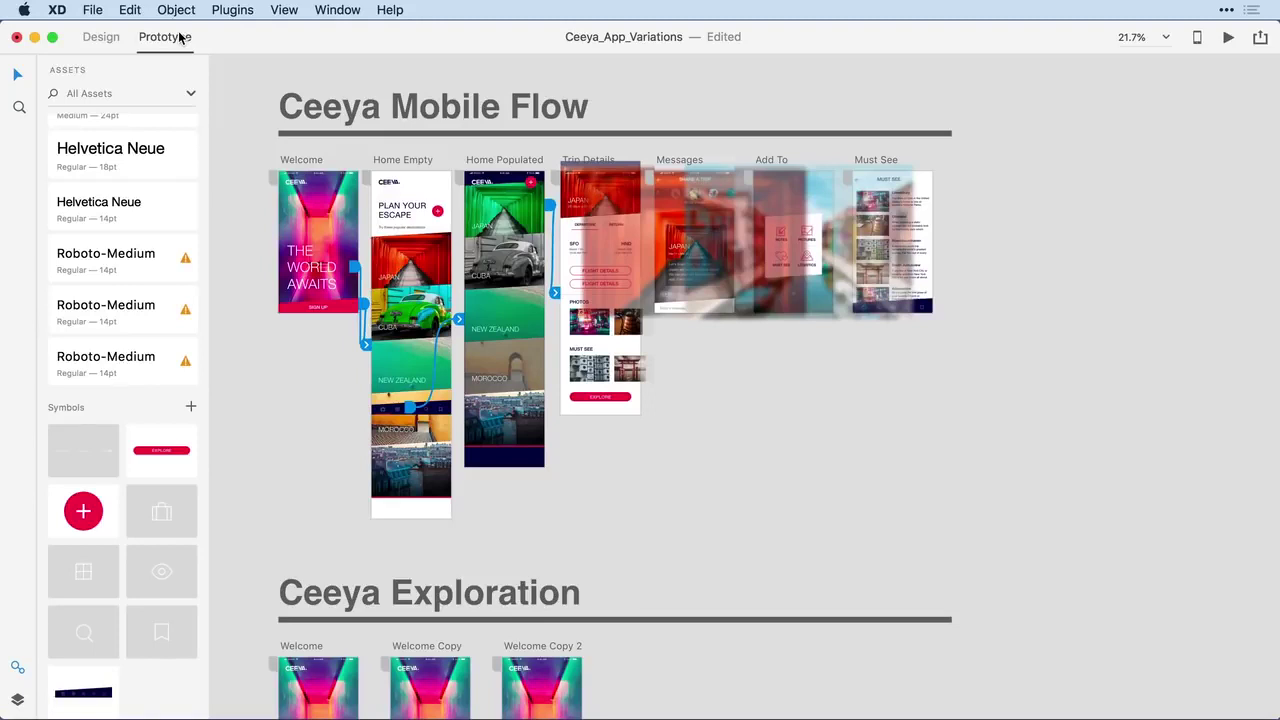
left_click(99, 40)
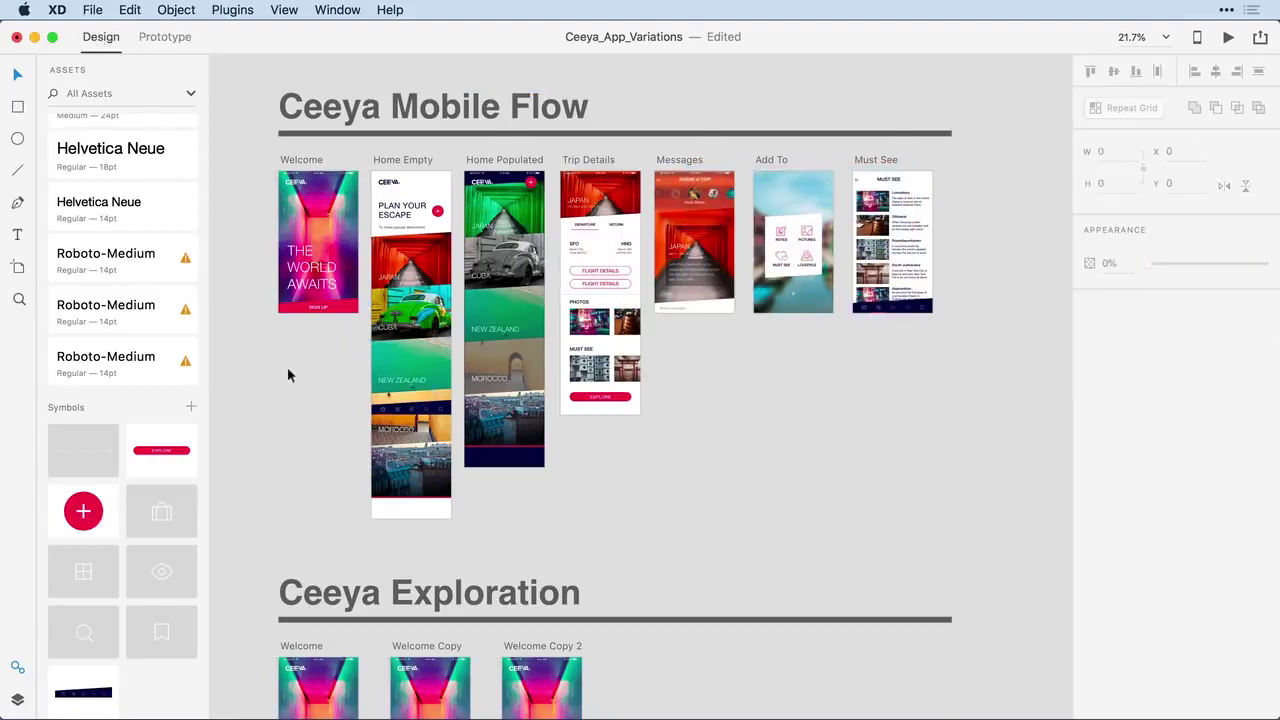
- Inspect the Japan image and the plus button on the Home Empty artboard, including the button's fill
key("z")
left_click_drag(343, 150, 485, 355)
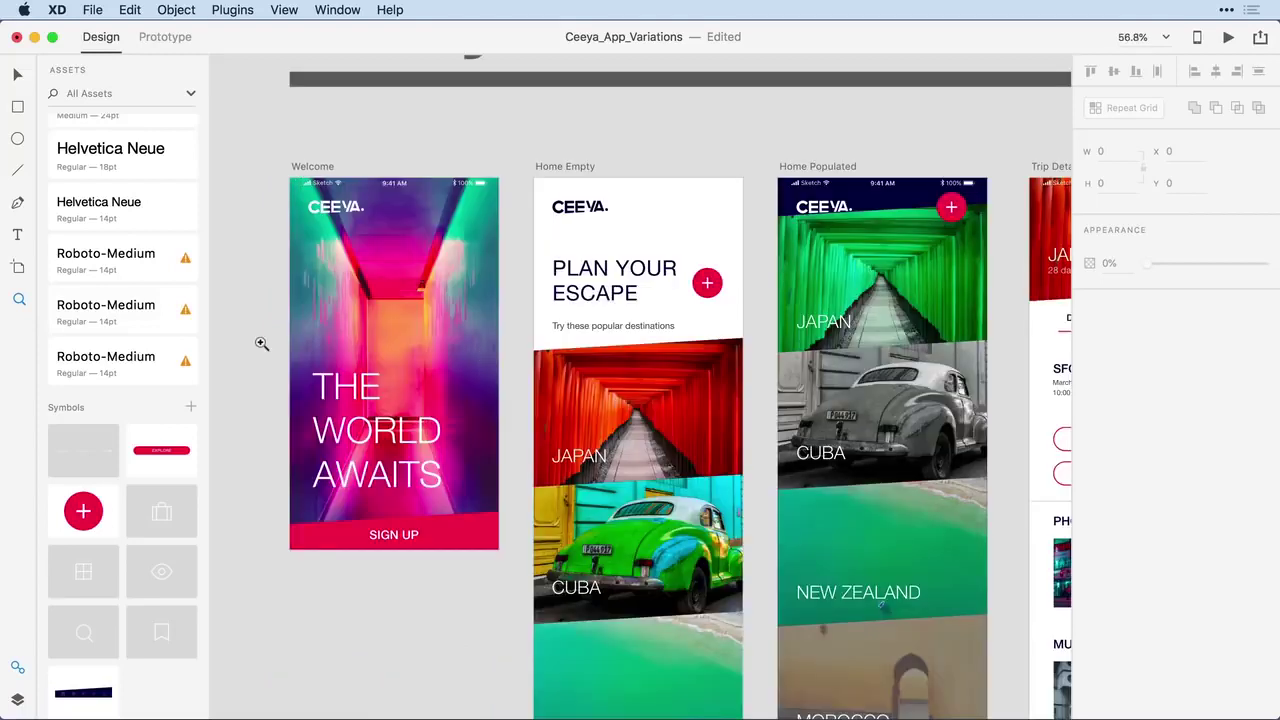
key("v")
left_click(601, 408)
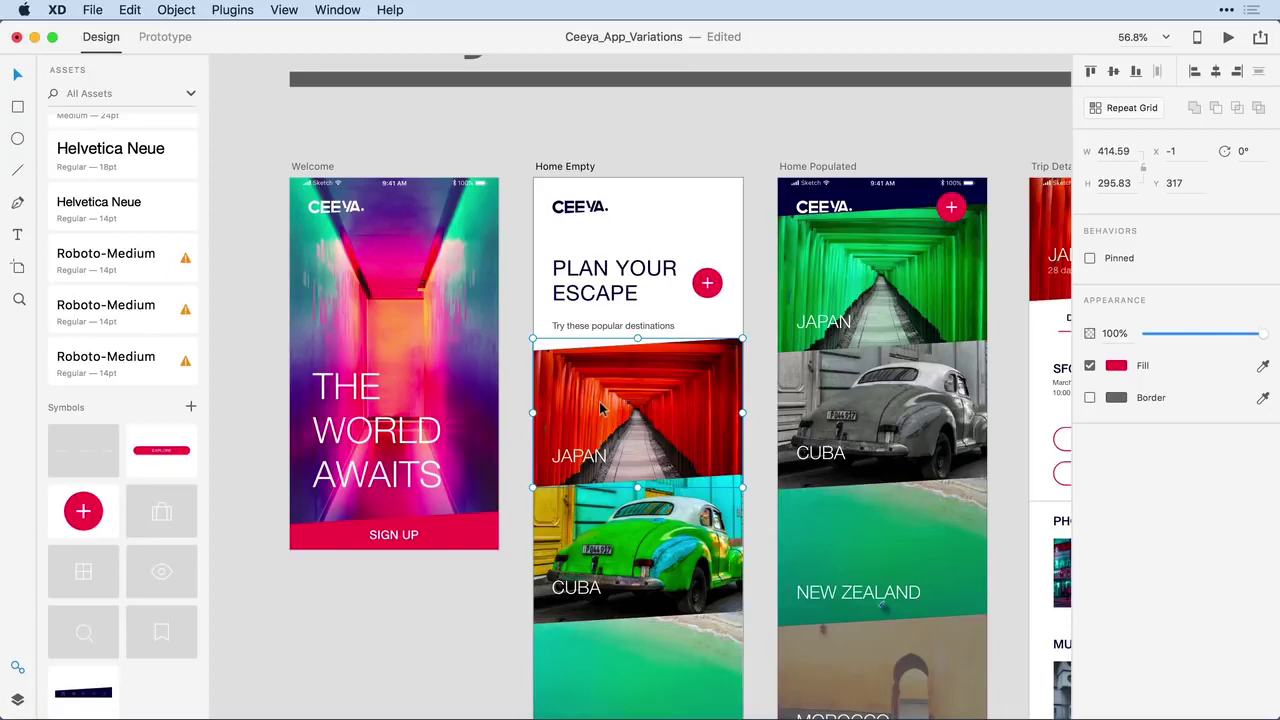
left_click(716, 284)
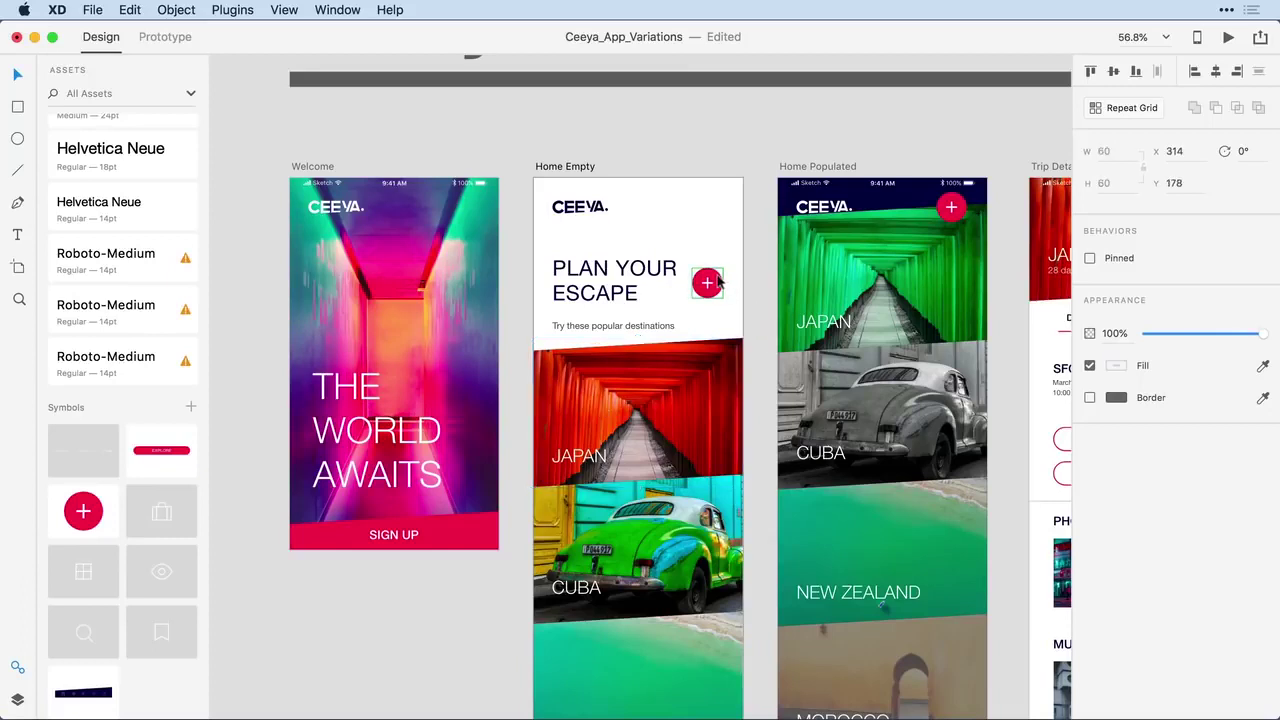
left_click(1115, 367)
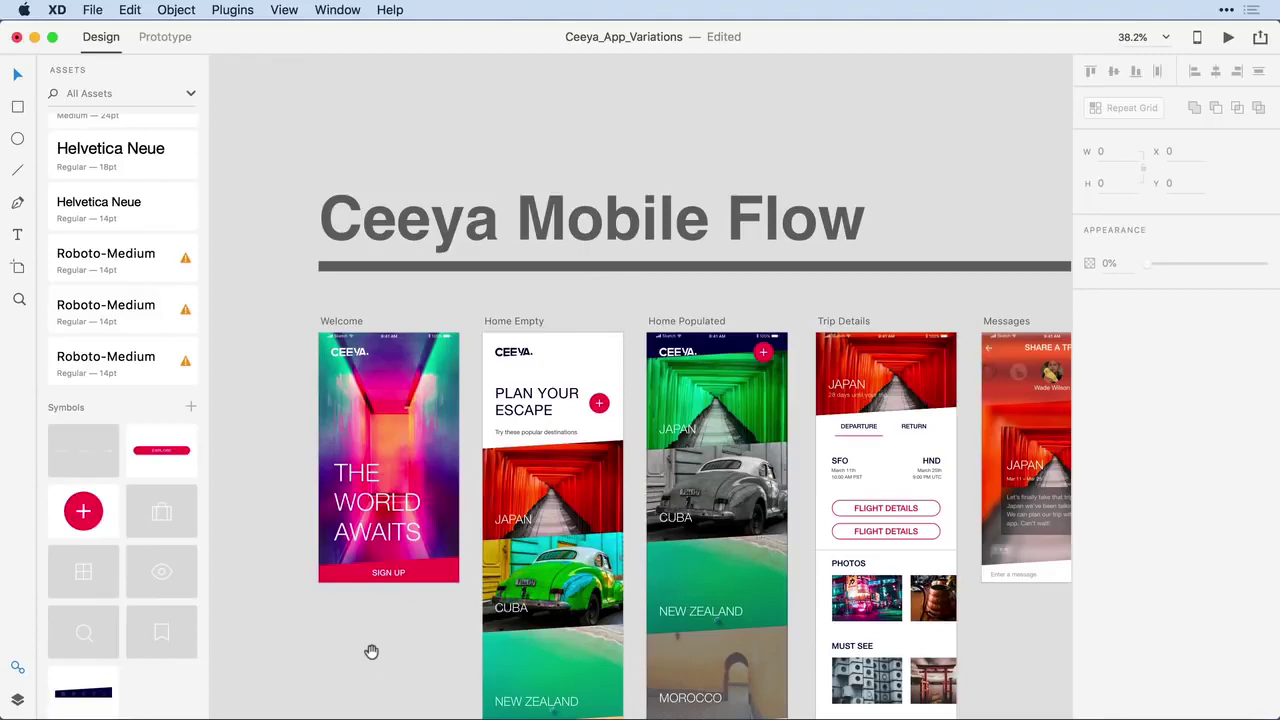
- Add the colors used in the Welcome, Home Empty and Home Populated artboards to the document's color assets
left_click_drag(368, 650, 299, 438)
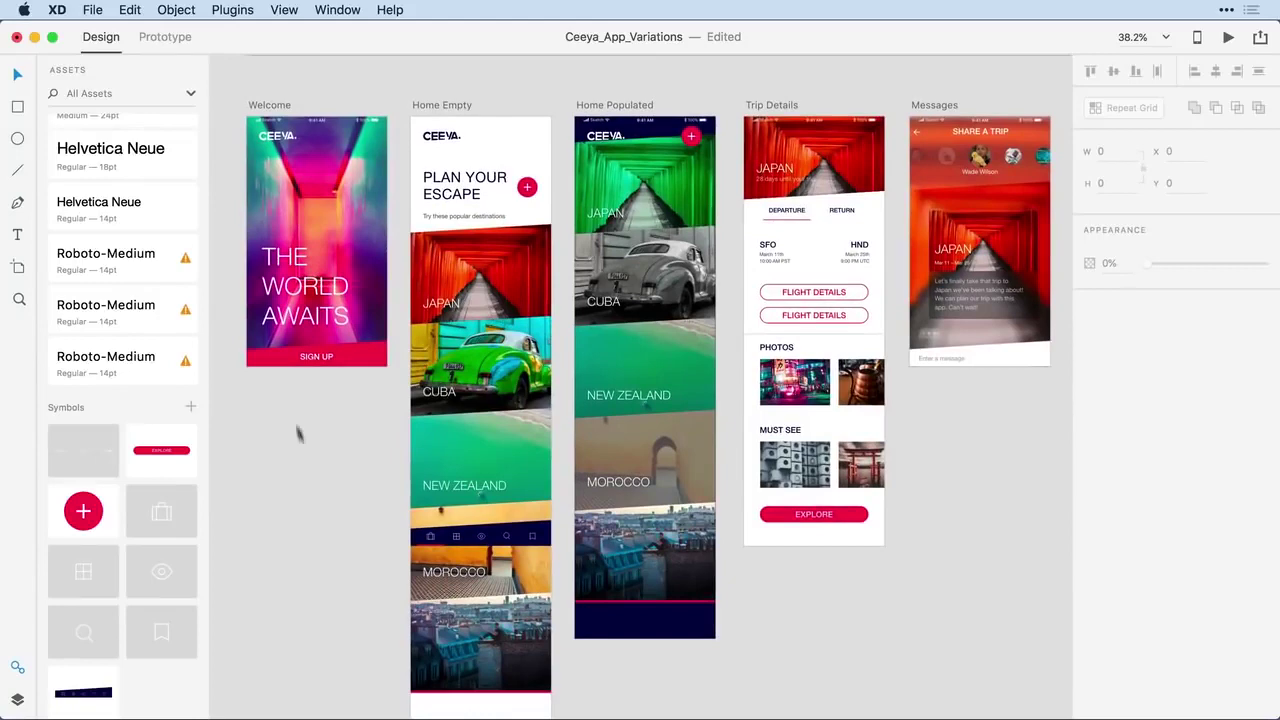
left_click_drag(228, 80, 724, 699)
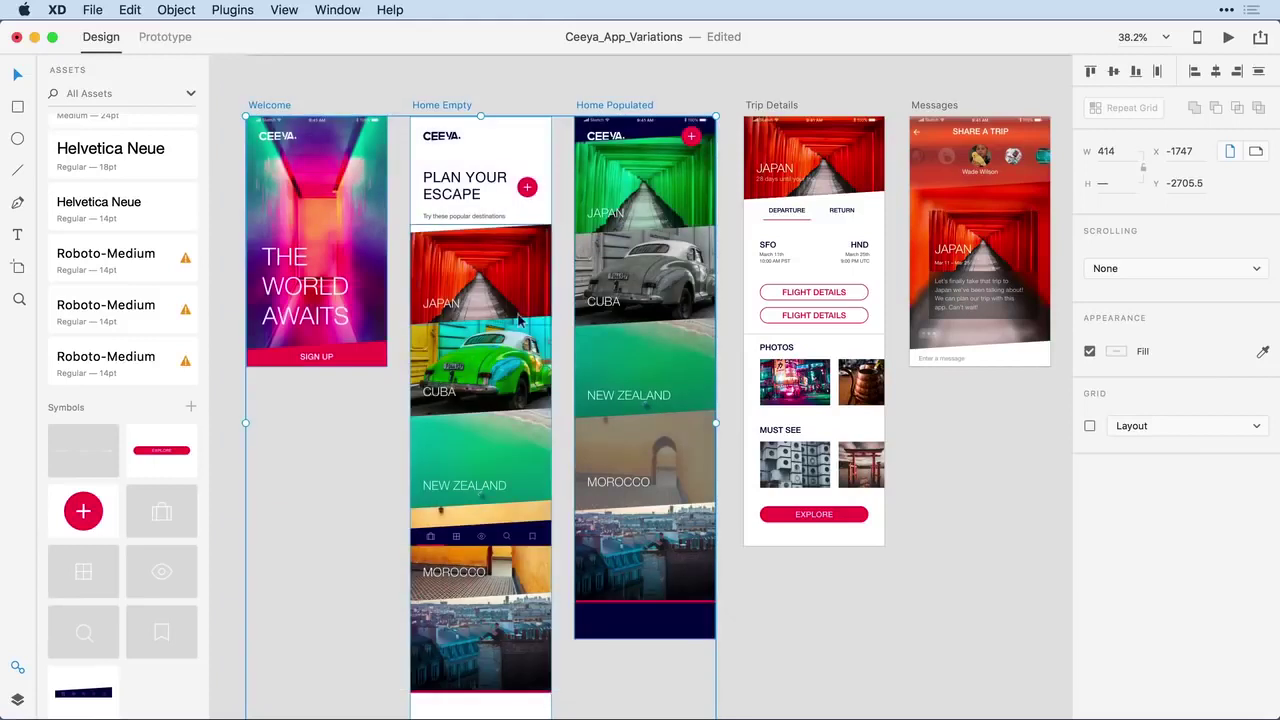
scroll(132, 190, "up", 5)
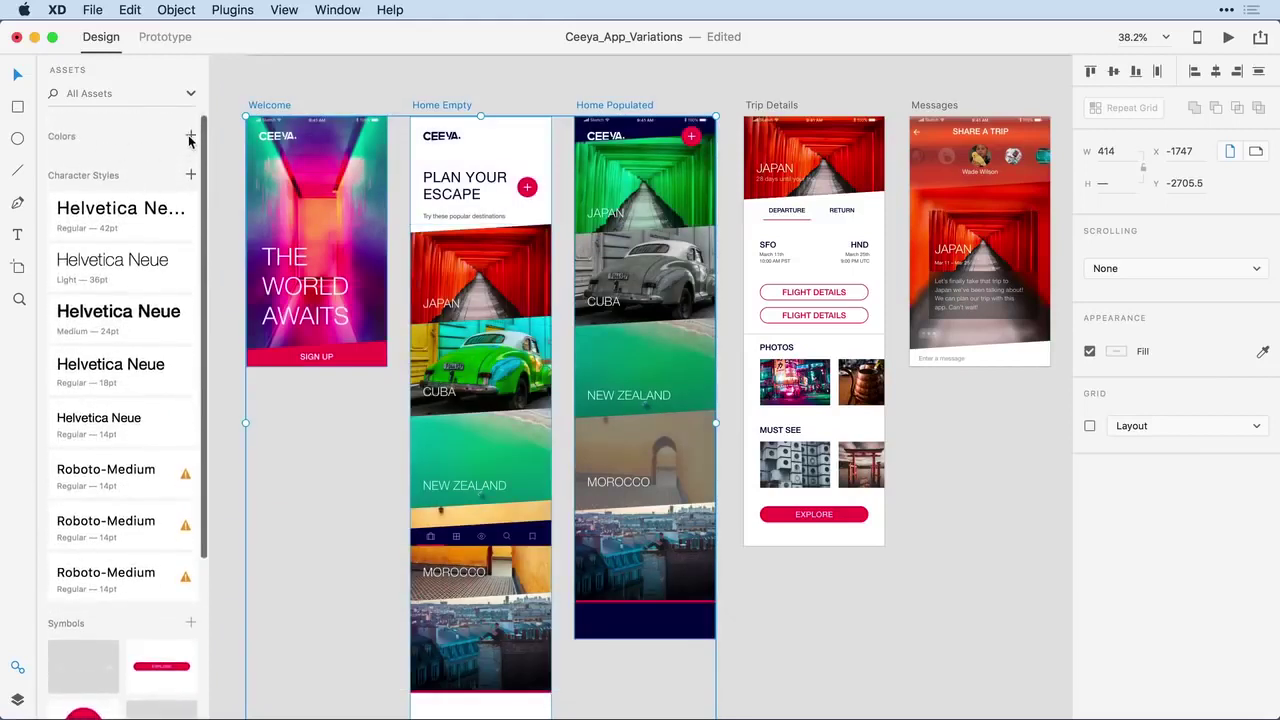
left_click(190, 137)
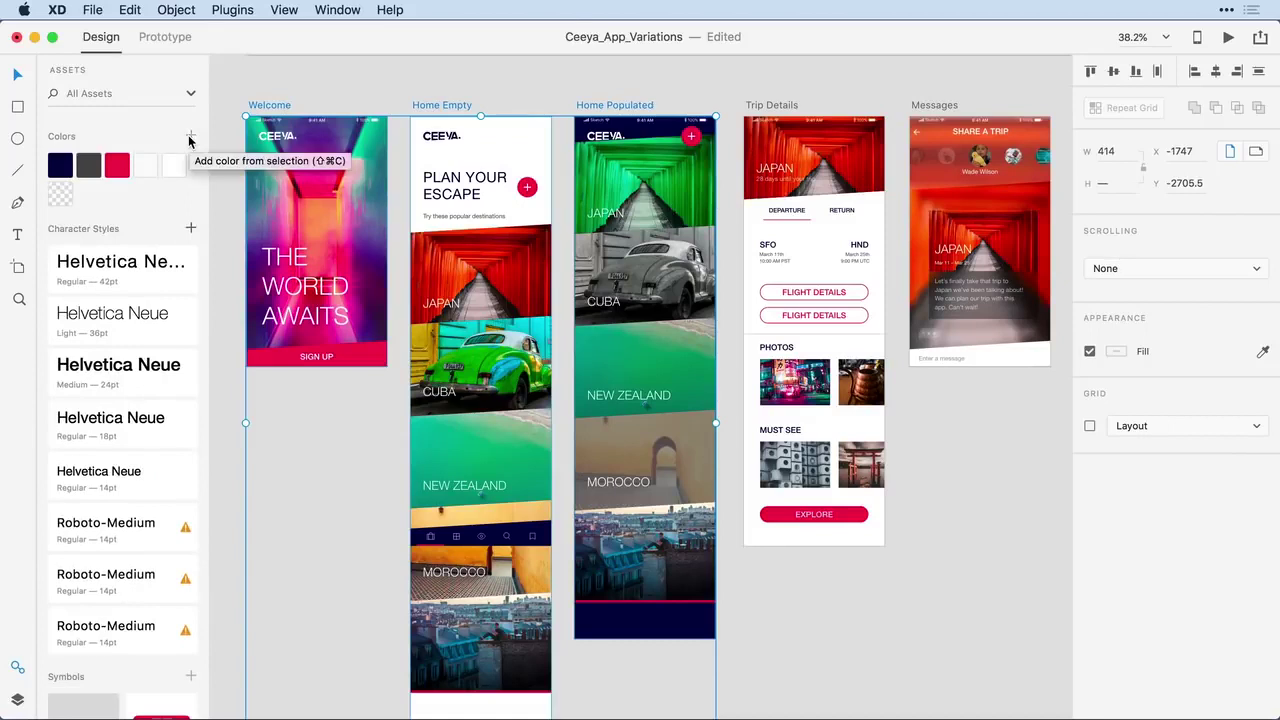
- Edit the red color asset, trying blue #2B88E5 before setting it to bright green #2BE52B
right_click(118, 168)
left_click(131, 176)
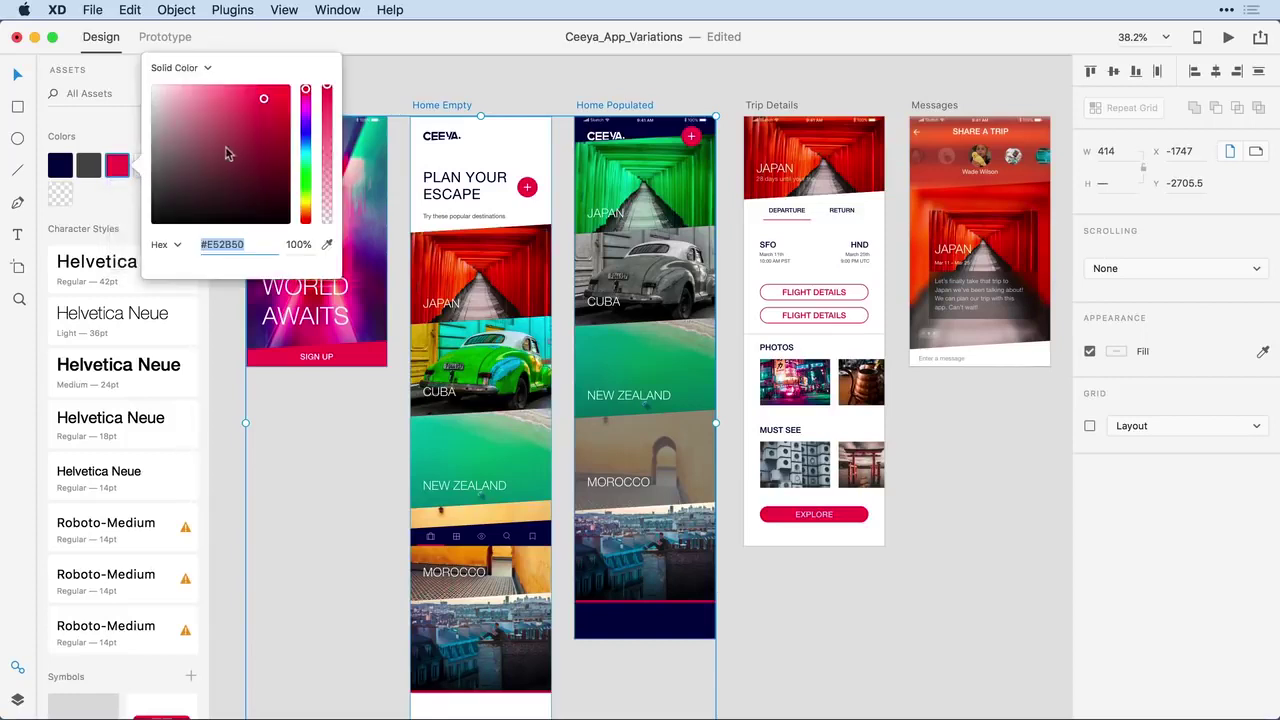
left_click(305, 147)
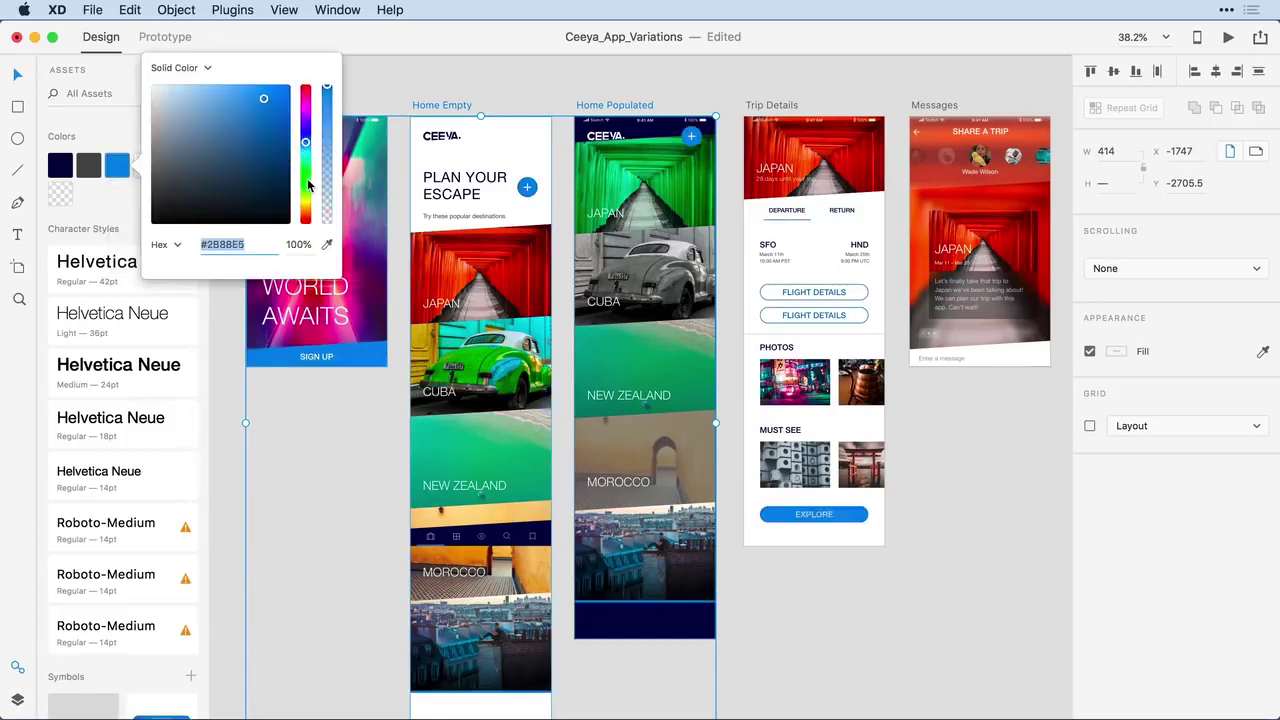
left_click(306, 178)
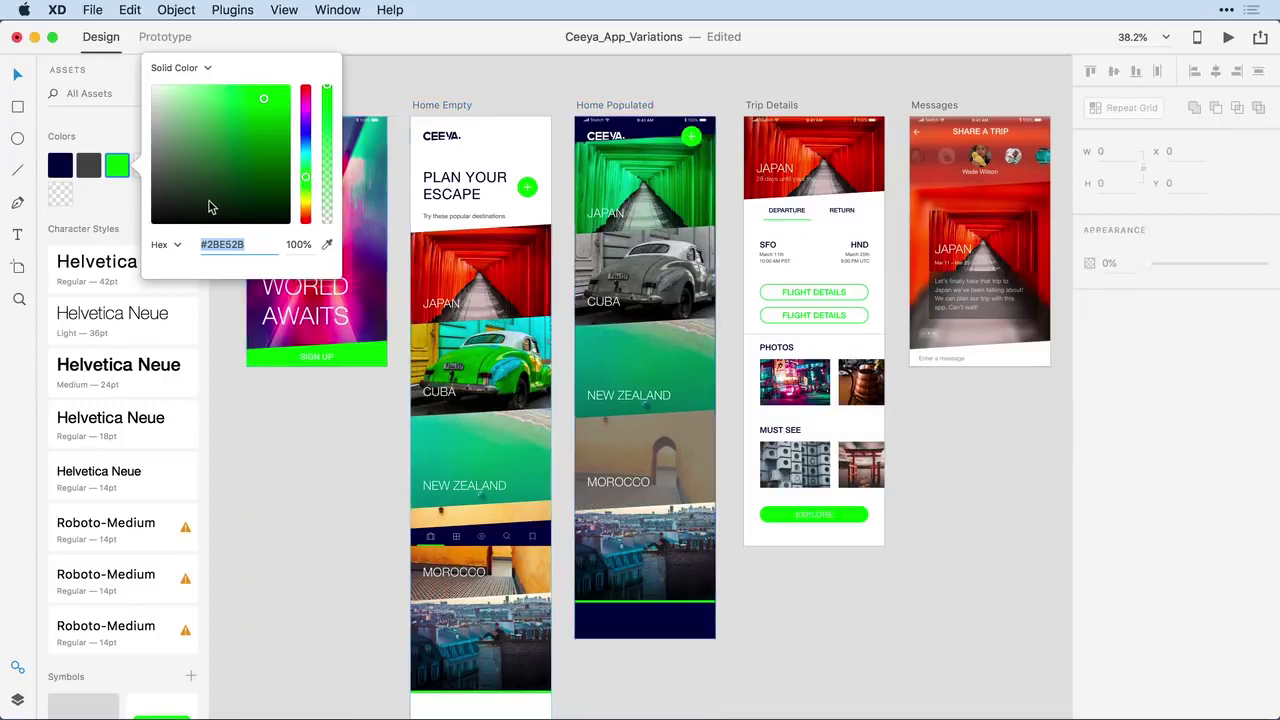
left_click(394, 93)
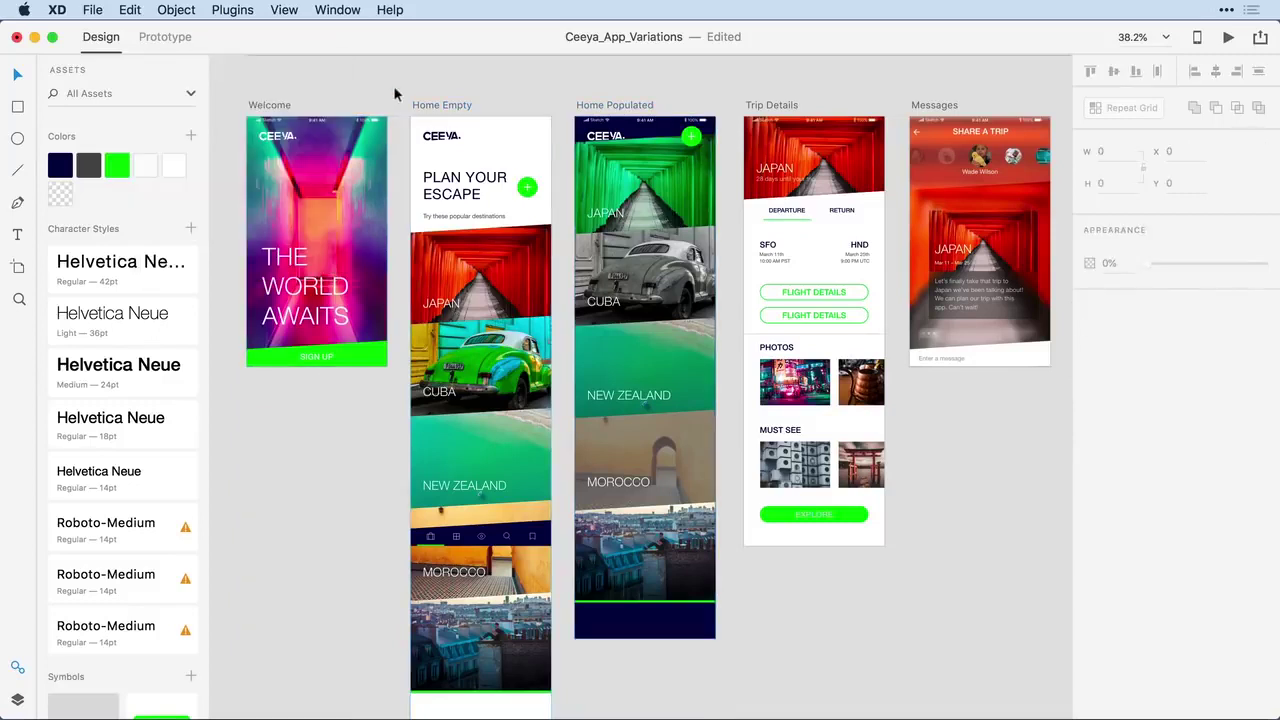